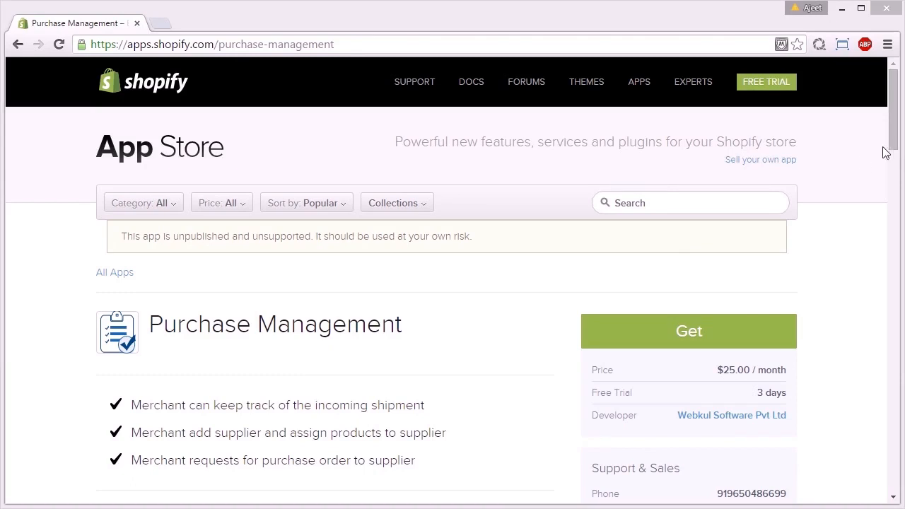
Scroll the Purchase Management listing to review its features, $25.00/month price and 3-day free trial
left_click_drag(894, 141, 898, 160)
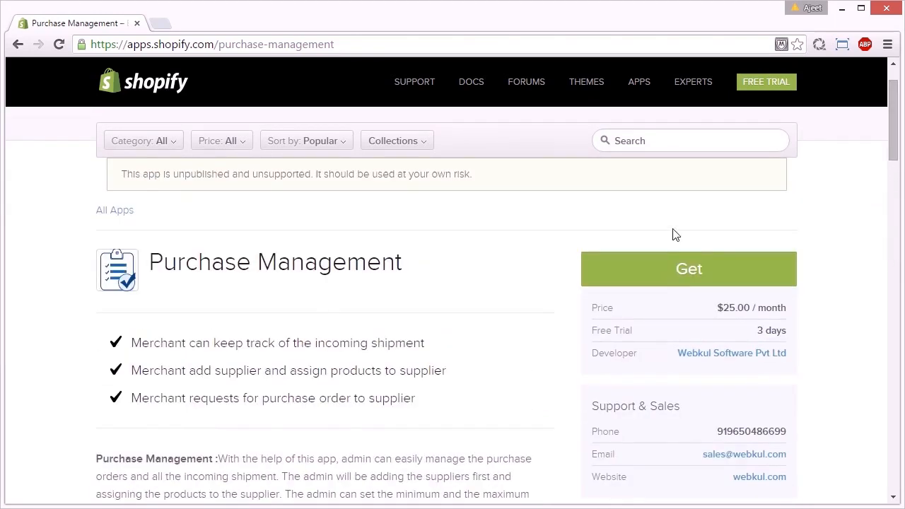
Choose Get on the listing and log in with the pasted store address
left_click(685, 272)
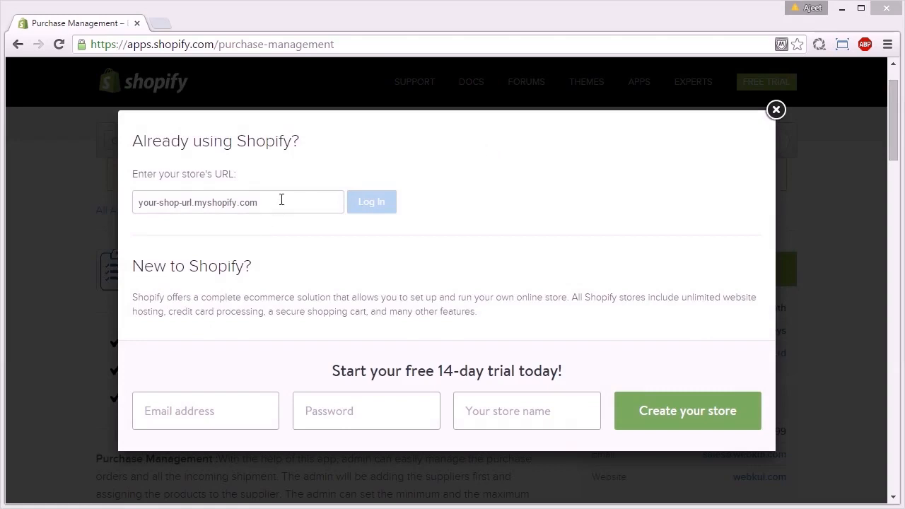
left_click(274, 206)
type("nitika-store.myshopify.com")
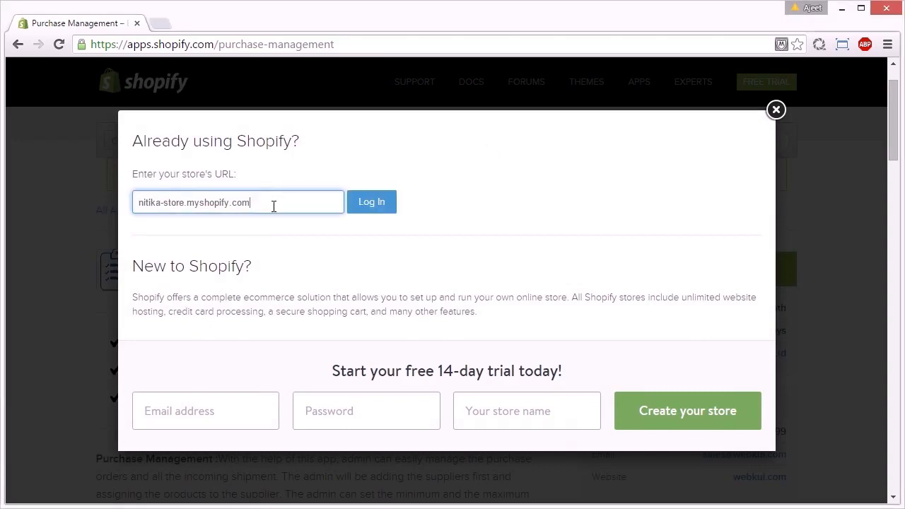
left_click(363, 208)
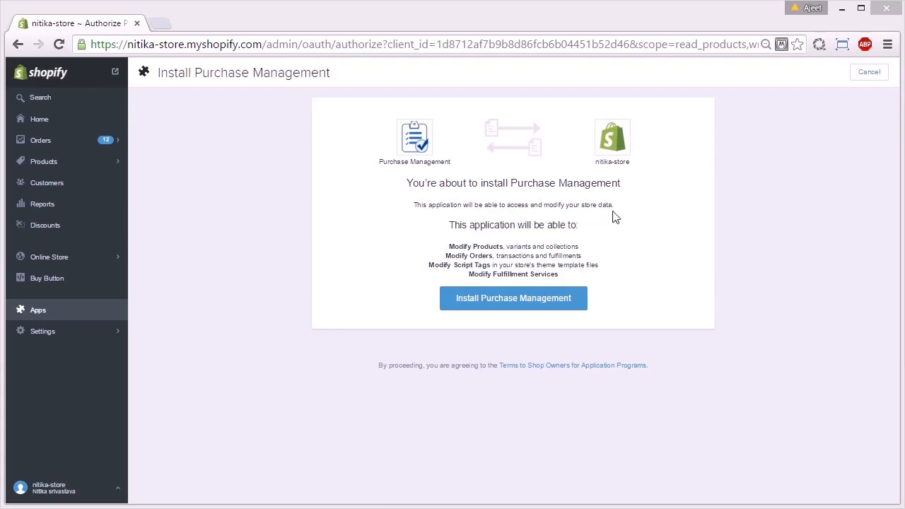
Install Purchase Management from the store's authorization page
left_click(506, 309)
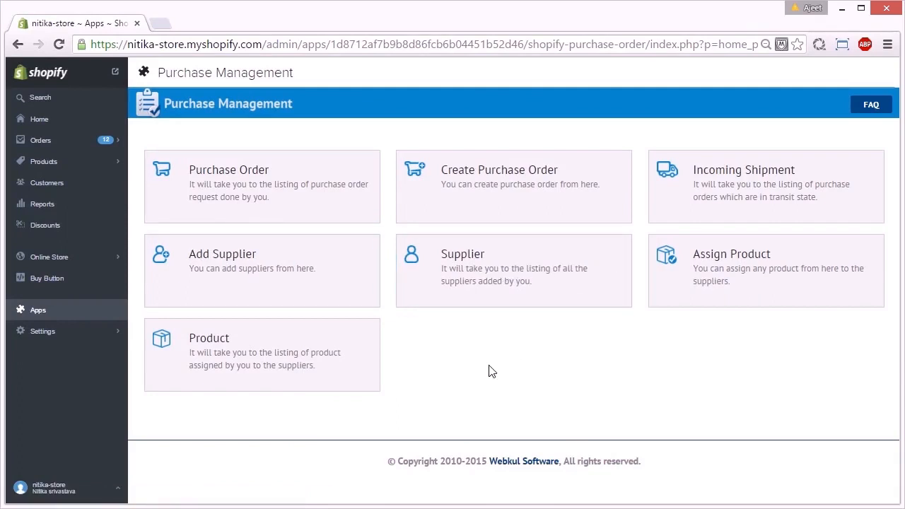
Browse the purchase order list and the four existing suppliers, then start adding a supplier
left_click(572, 154)
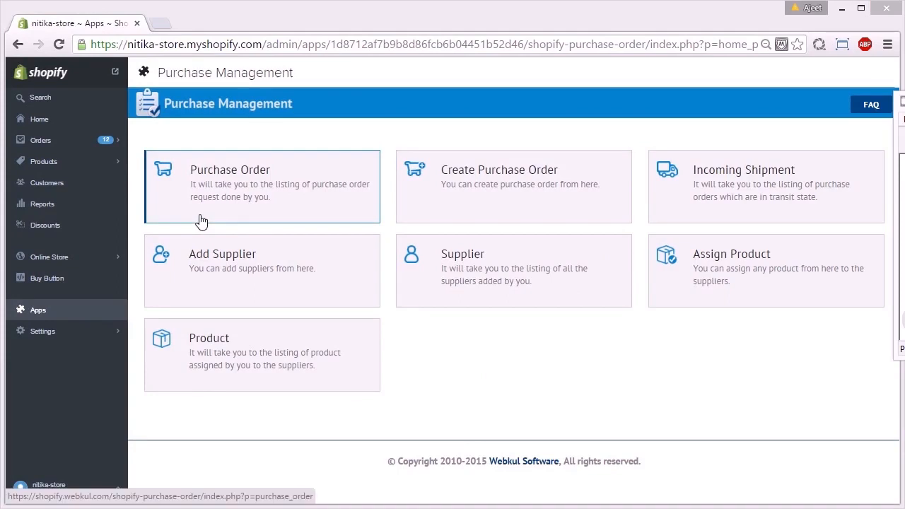
left_click(201, 222)
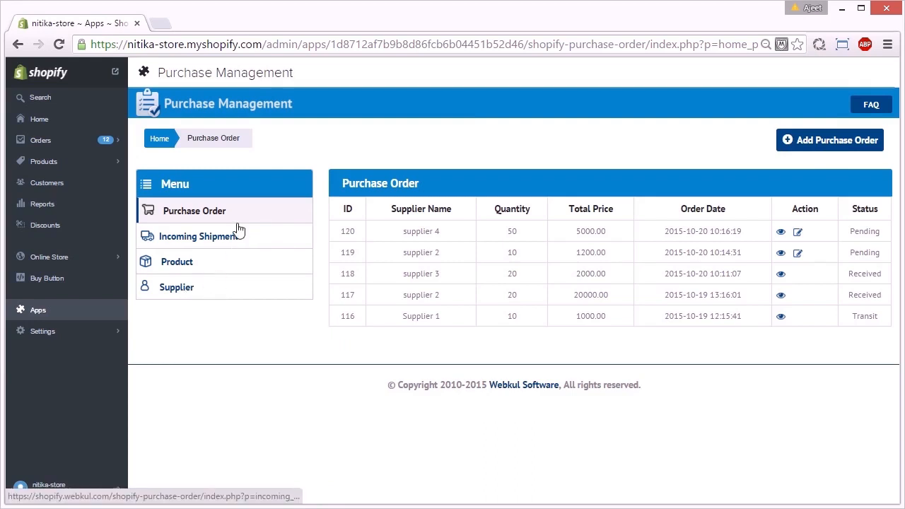
left_click(188, 292)
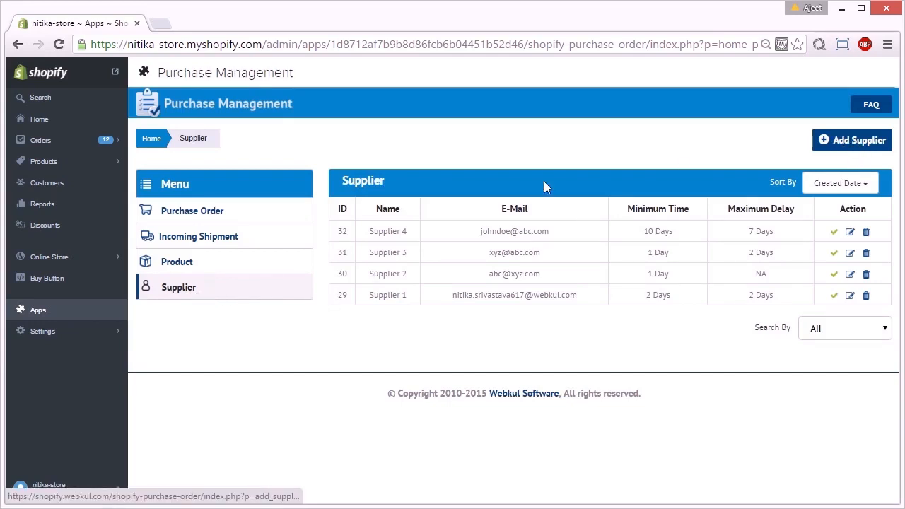
left_click(848, 142)
Enter 'supplier 10' as the supplier name and fill in its e-mail address
left_click(348, 234)
type("su")
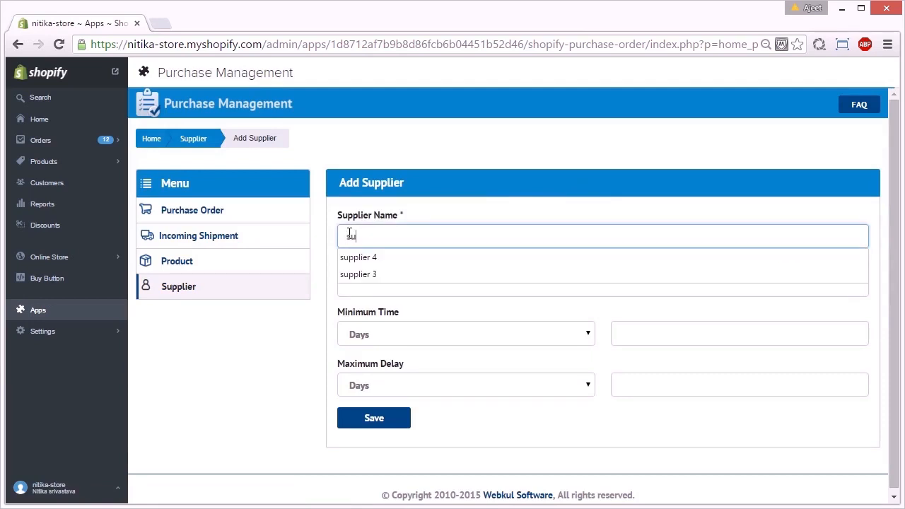
type("pplier 10")
left_click(362, 282)
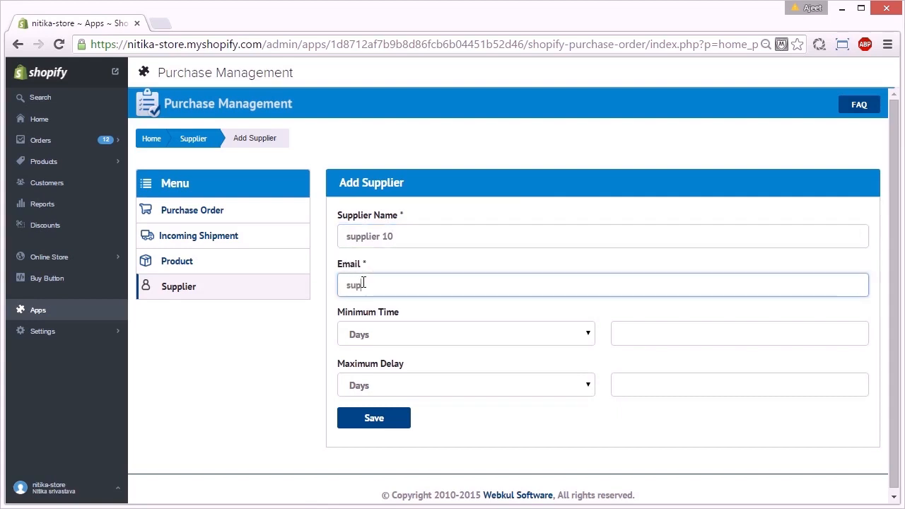
Set minimum time 10 days and maximum delay 05 days, then save the supplier
left_click(622, 333)
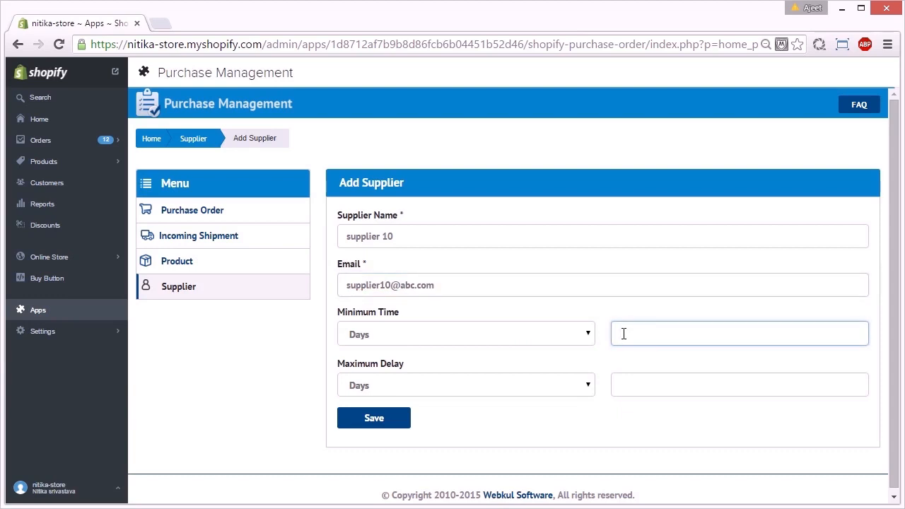
type("10")
left_click(626, 347)
left_click(621, 384)
type("15")
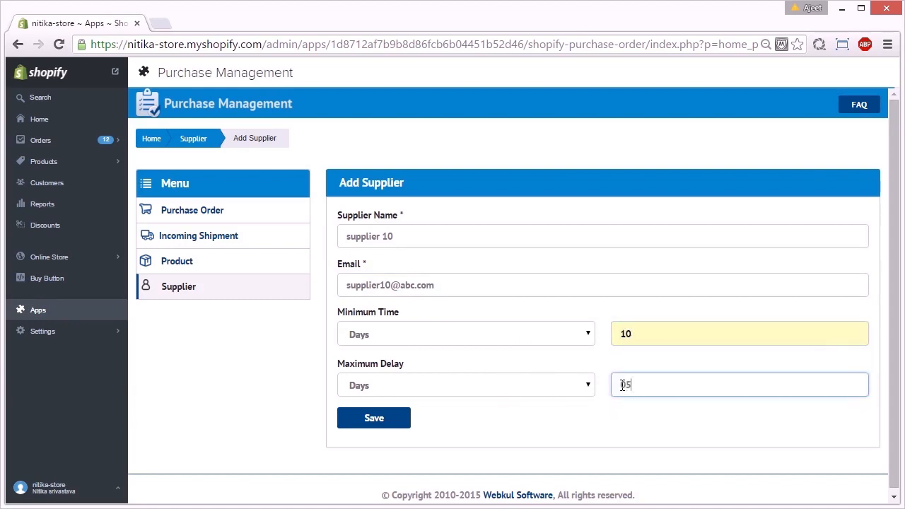
left_click(580, 385)
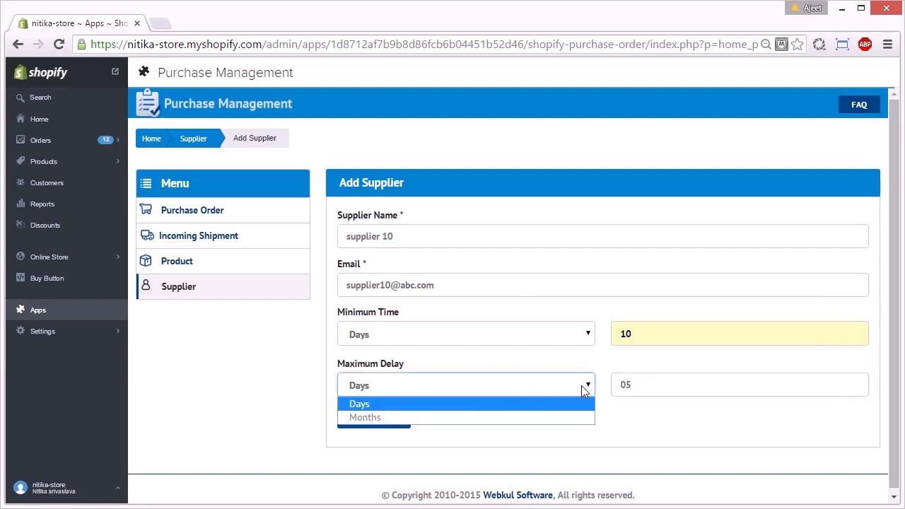
left_click(524, 336)
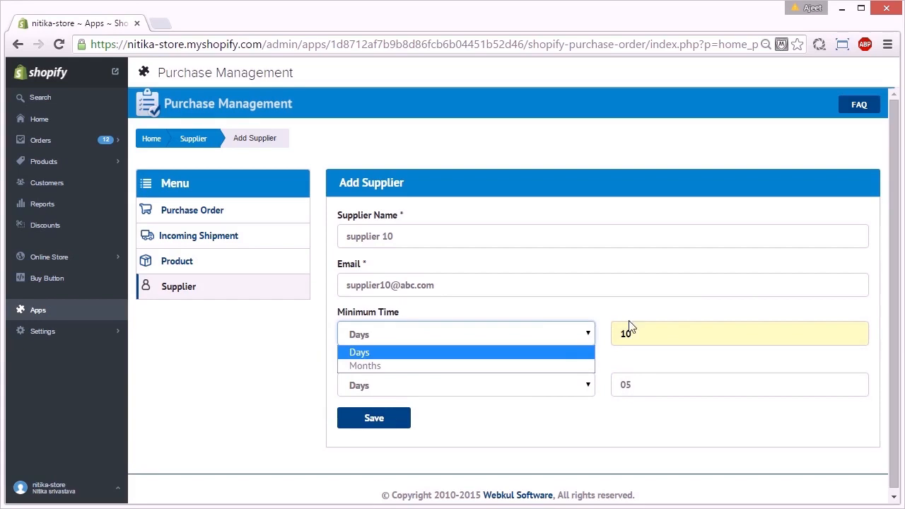
left_click(574, 356)
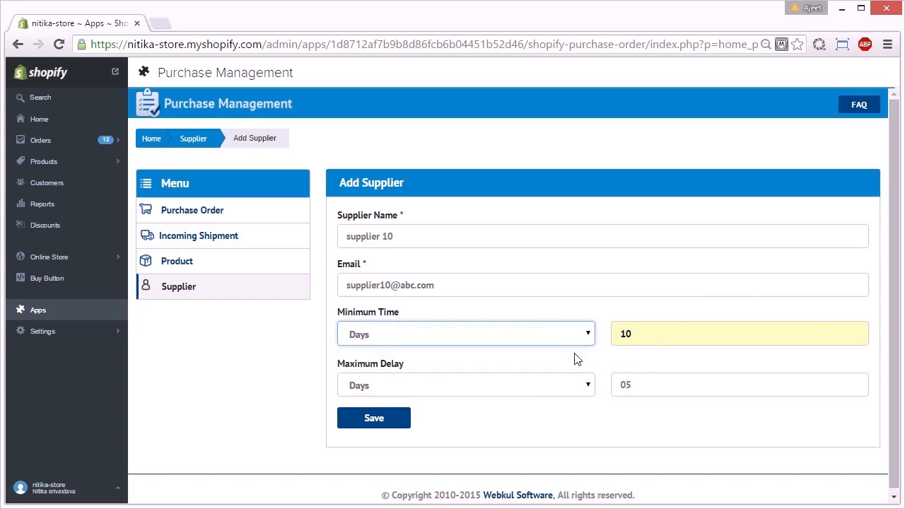
left_click(393, 419)
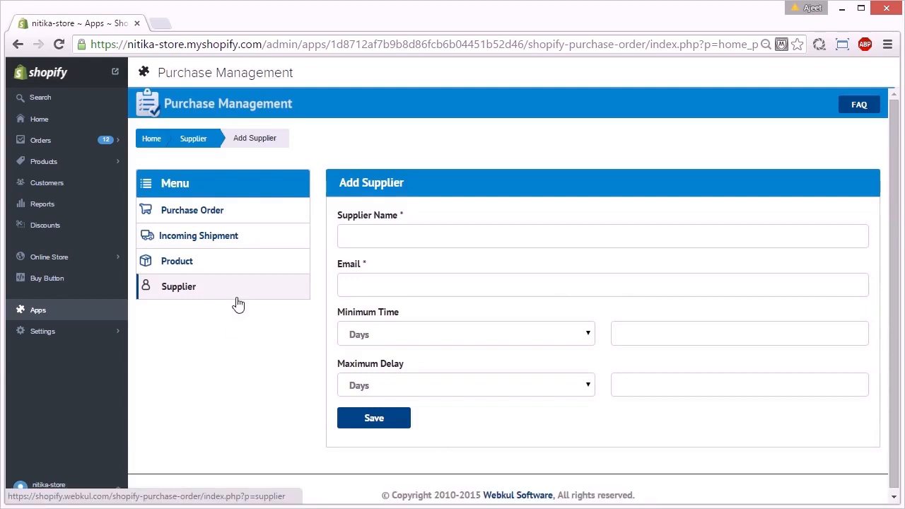
Check the suppliers of BIBA WOMEN GREY SHIFFON KURTI, then return and open the assign-product form
left_click(205, 263)
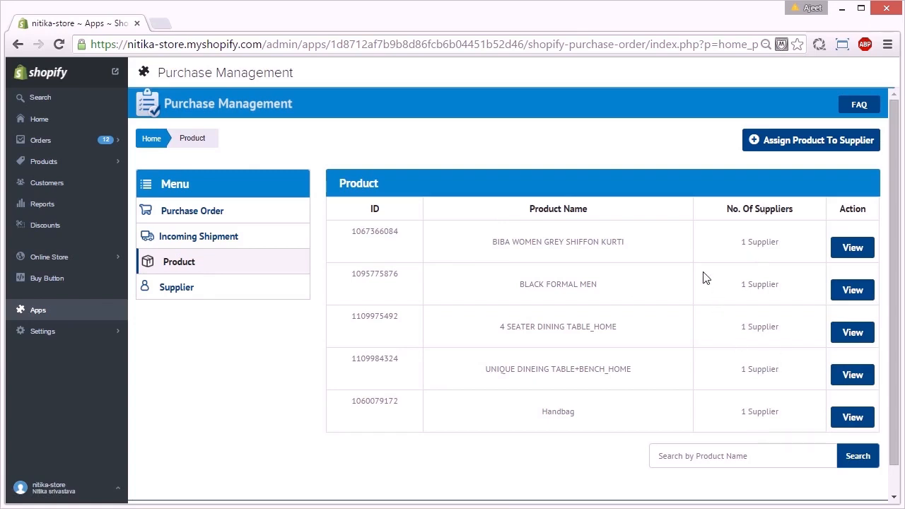
left_click(852, 248)
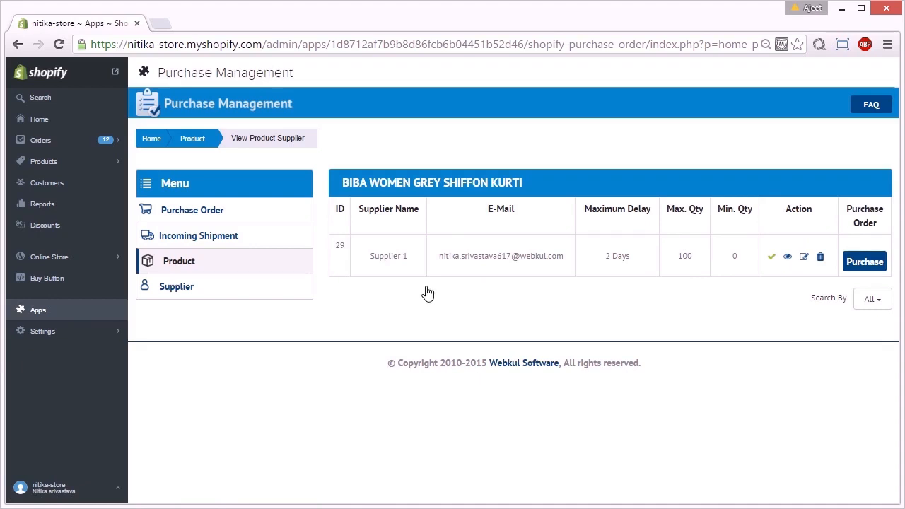
left_click(168, 262)
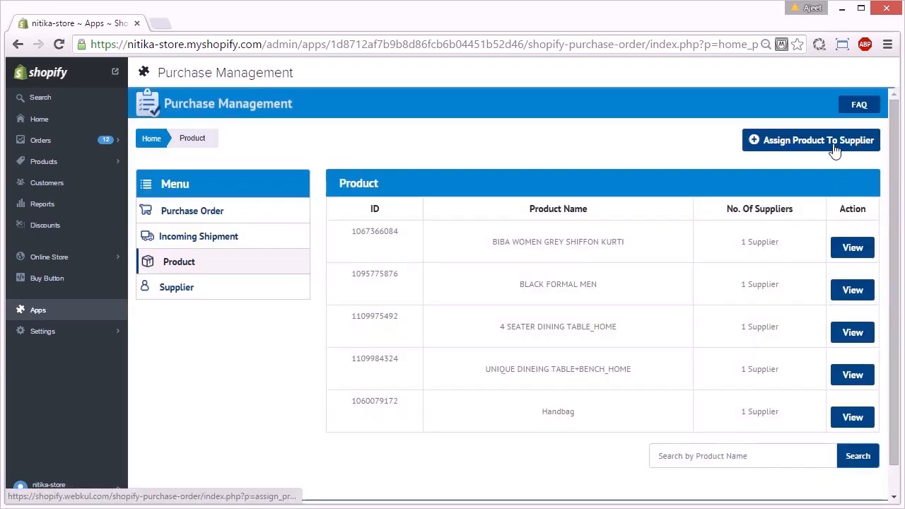
left_click(833, 147)
Choose BROWN FORMAL MEN SHOES as the product to assign
left_click(435, 241)
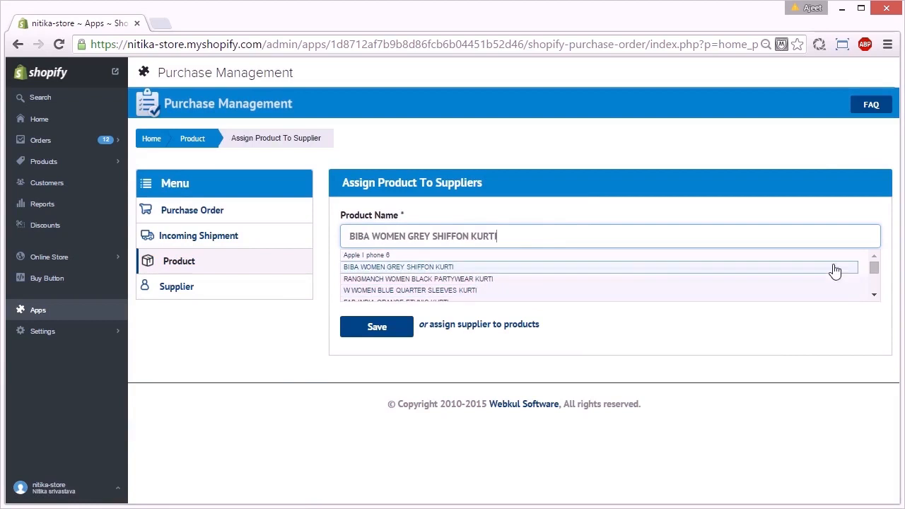
left_click(873, 279)
mouse_move(874, 280)
left_mouse_down()
mouse_move(873, 265)
mouse_move(873, 276)
left_mouse_up()
left_click(761, 267)
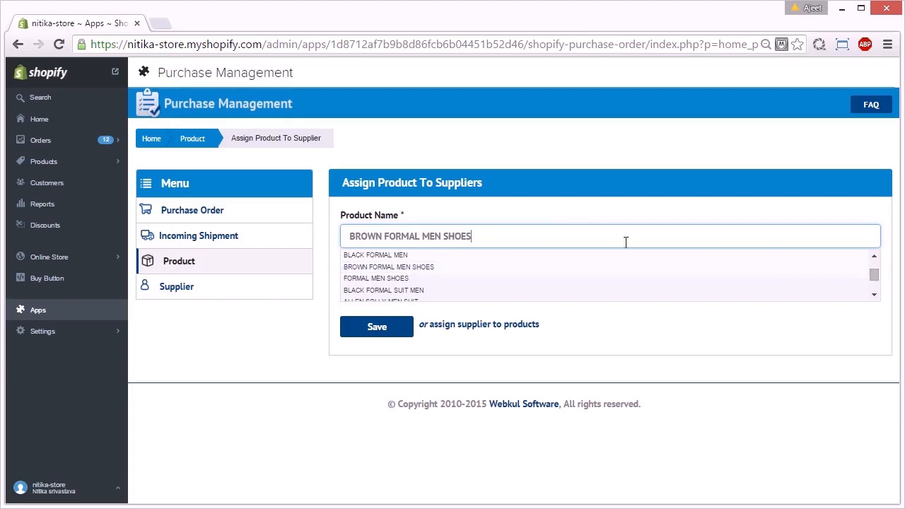
triple_click(626, 242)
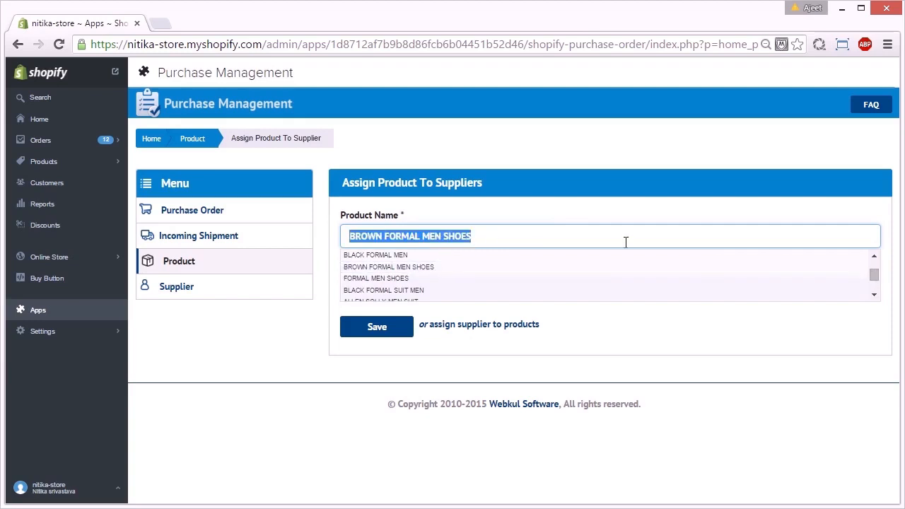
left_click(528, 267)
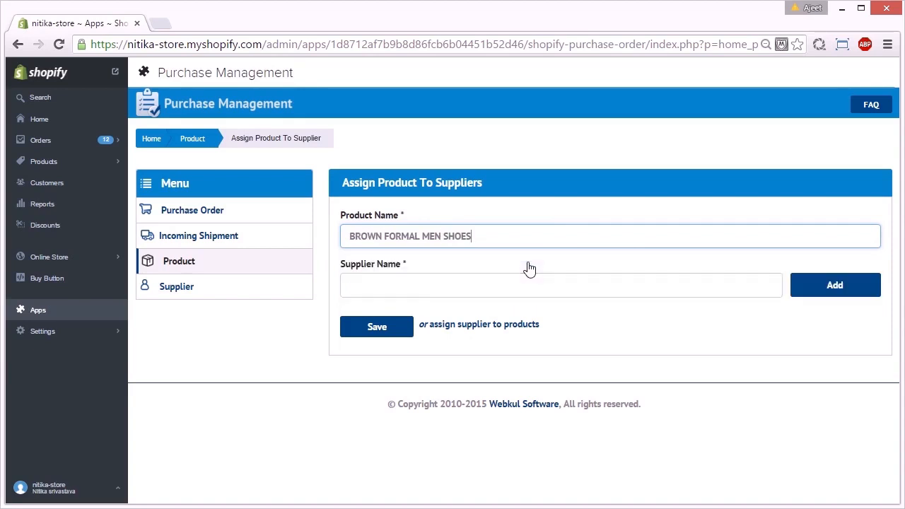
Queue supplier 10 for the product, dismiss the missing-supplier alert, and save the assignment
left_click(453, 289)
type("supplier 10")
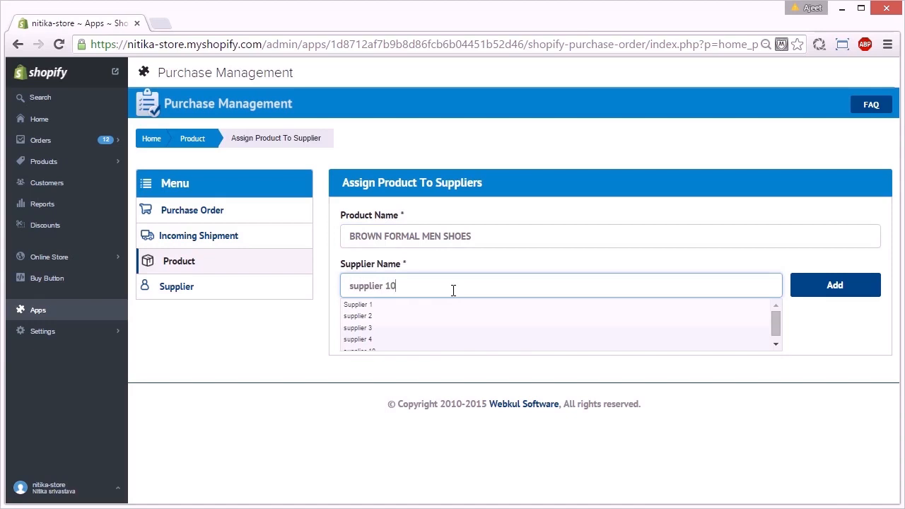
left_click(431, 306)
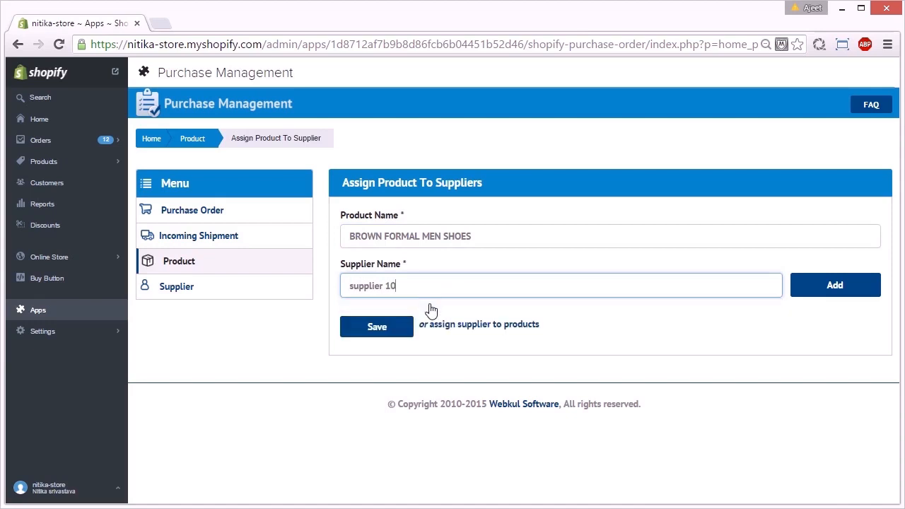
left_click(821, 293)
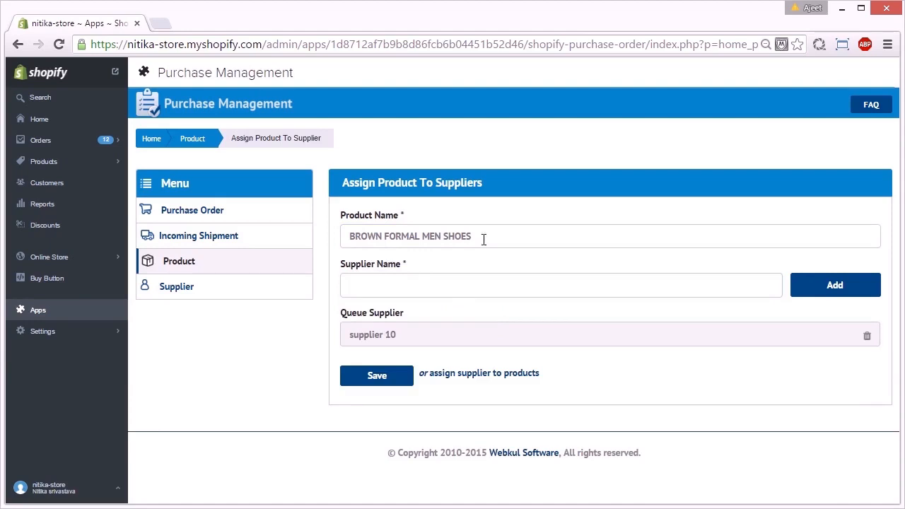
left_click(806, 294)
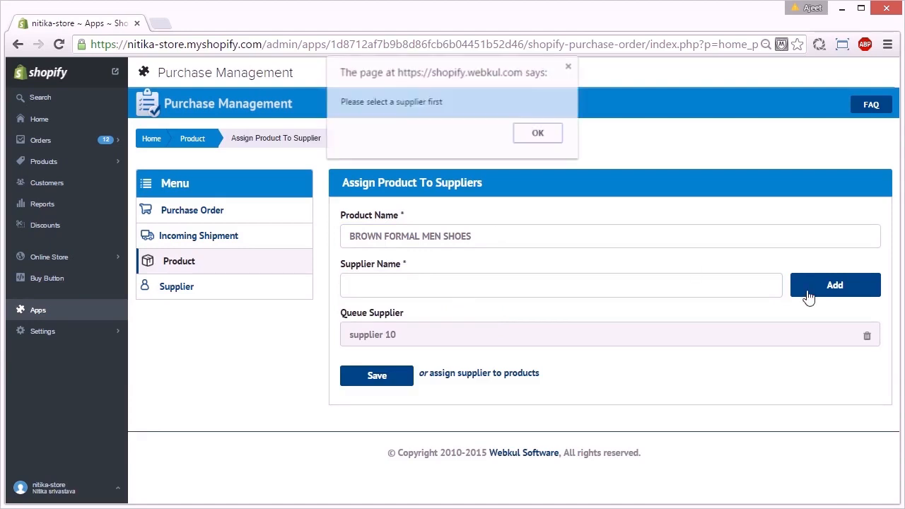
left_click(549, 140)
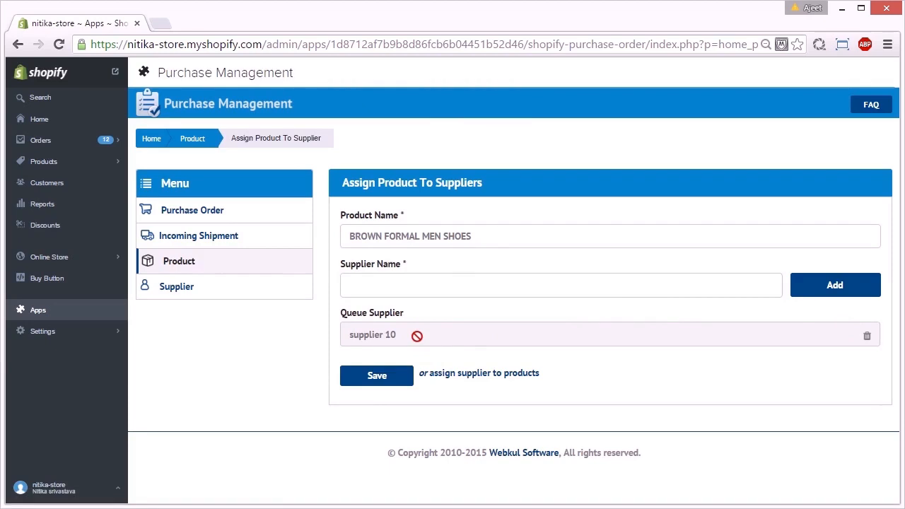
left_click(384, 380)
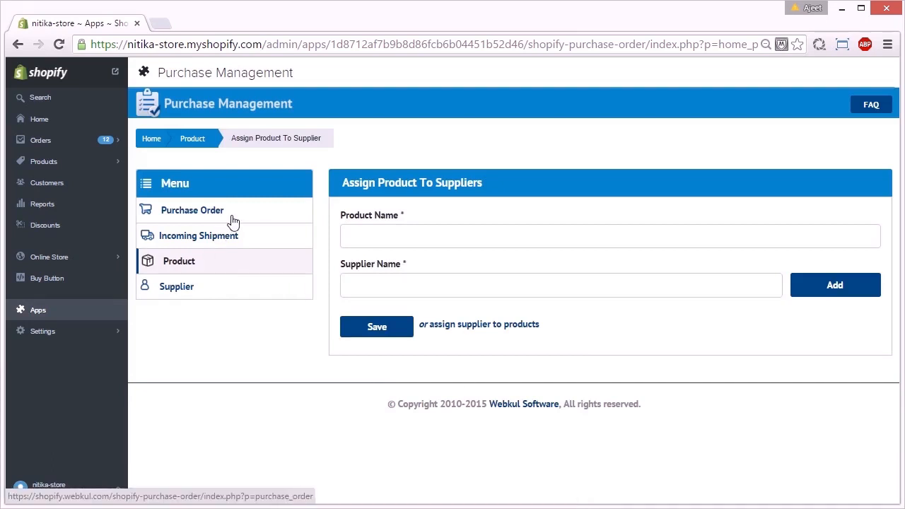
From the purchase order list, start a new order and pick supplier 10 as its supplier
left_click(233, 221)
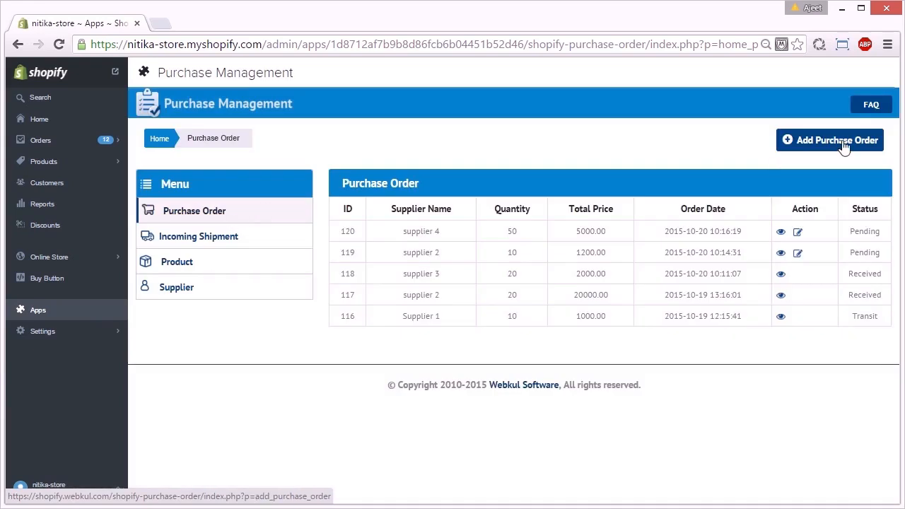
left_click(841, 141)
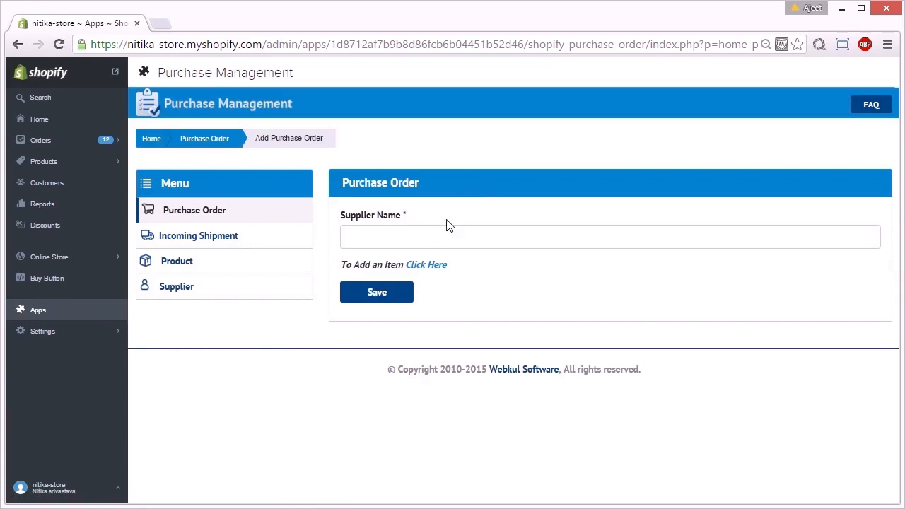
left_click(430, 234)
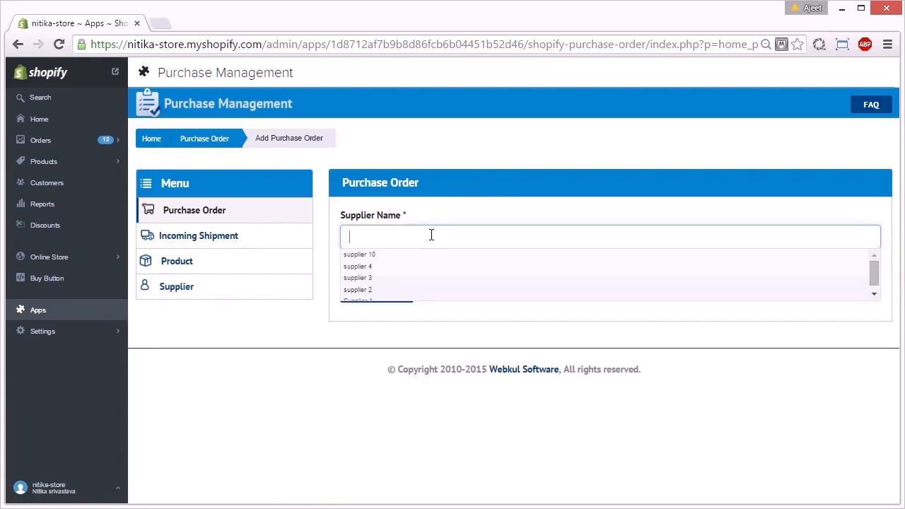
left_click(396, 262)
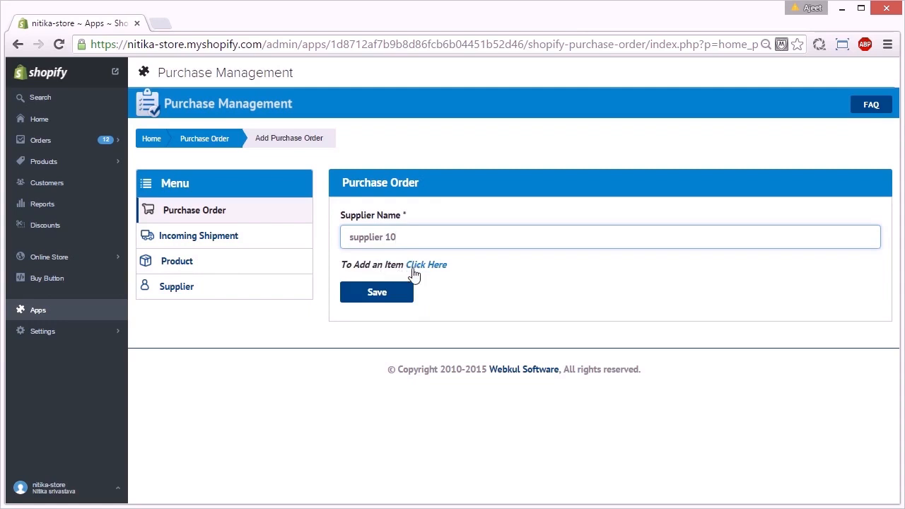
Add an item line for BROWN FORMAL MEN SHOES at a unit price of 100
left_click(427, 267)
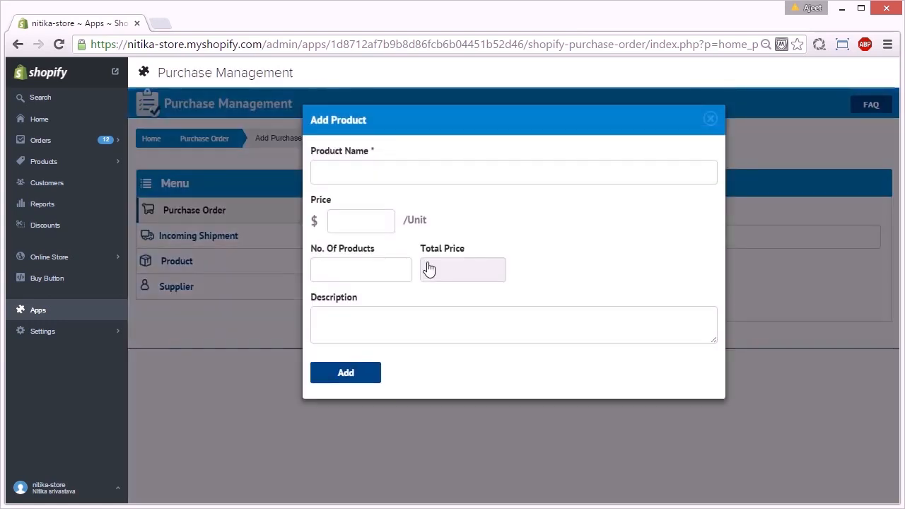
left_click(400, 172)
type("bro")
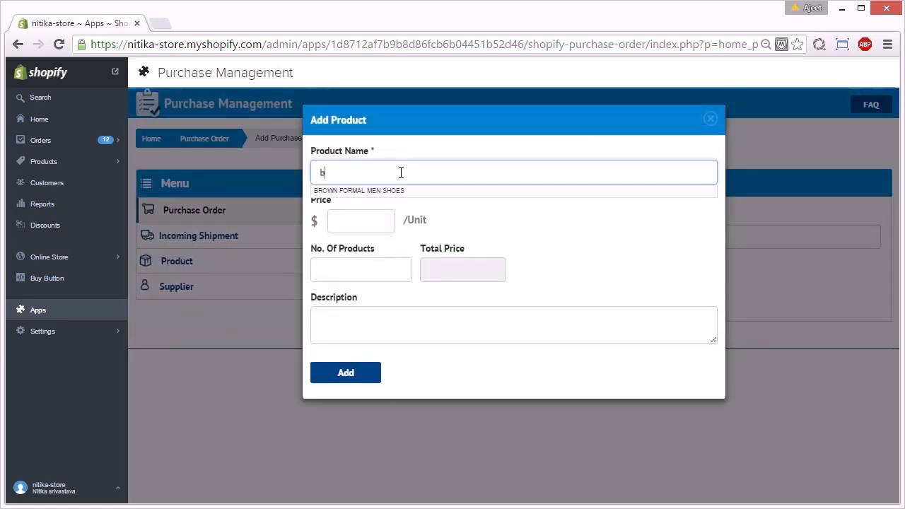
left_click(386, 191)
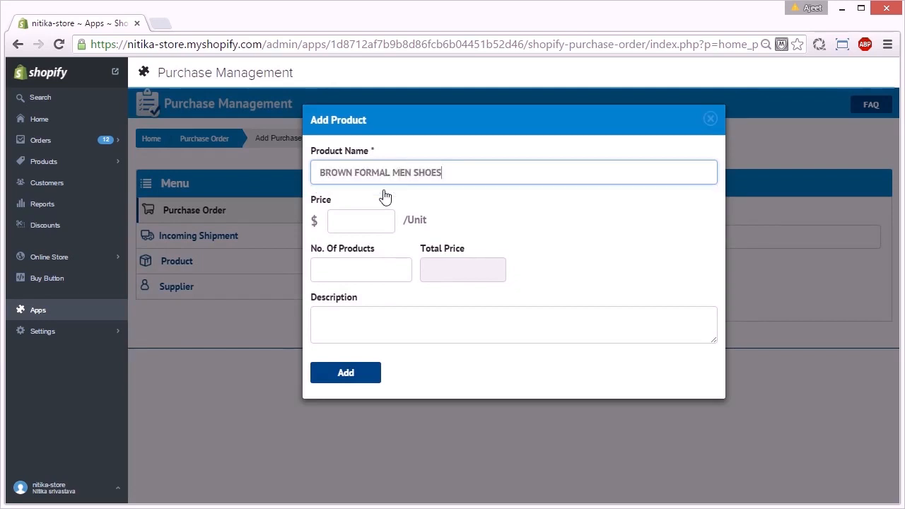
left_click(337, 222)
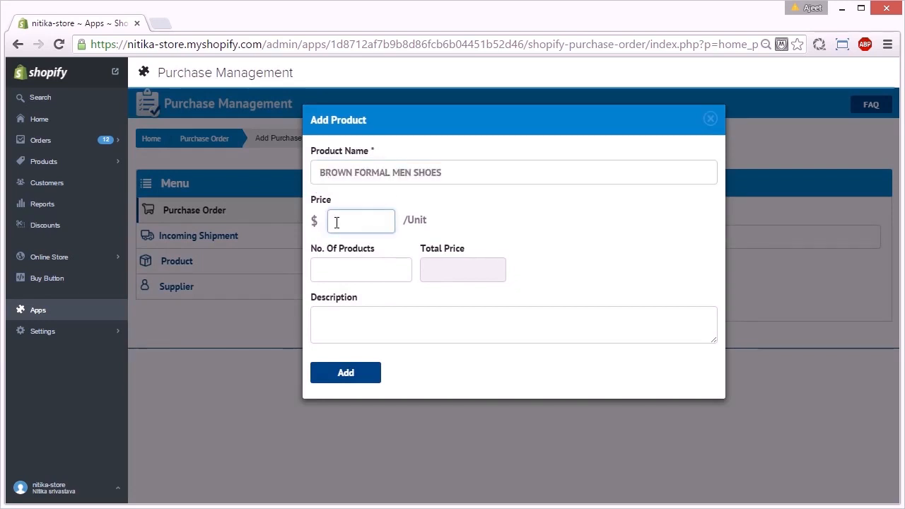
type("100")
left_click(496, 220)
Set quantity 10 and description 'urgent', add the line, and save order 121
left_click(372, 268)
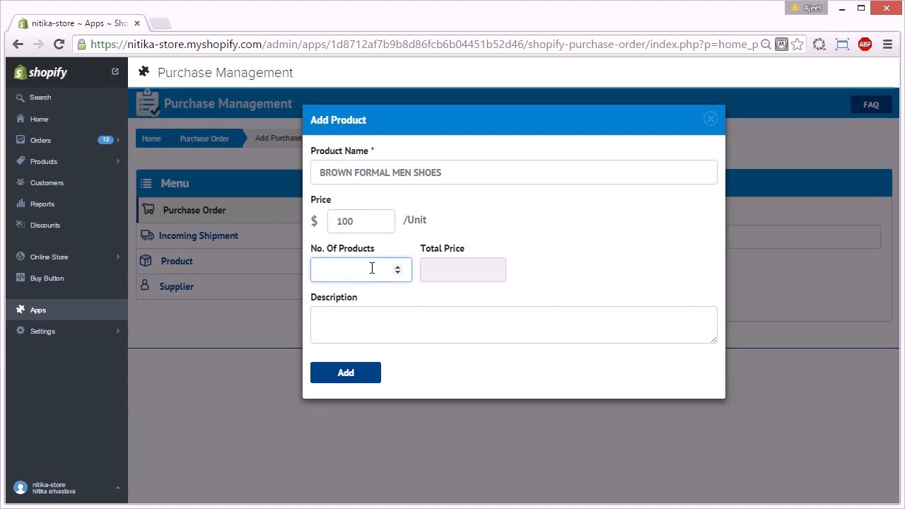
type("10")
left_click(466, 269)
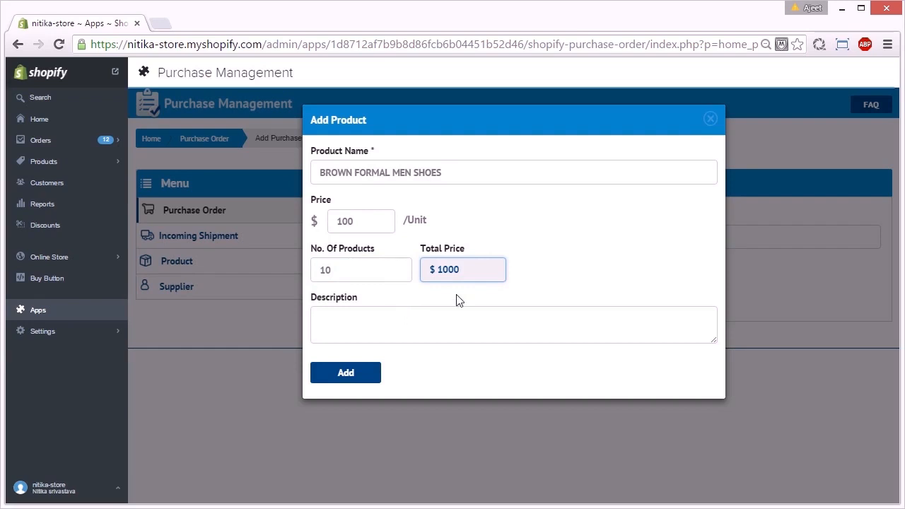
left_click(407, 321)
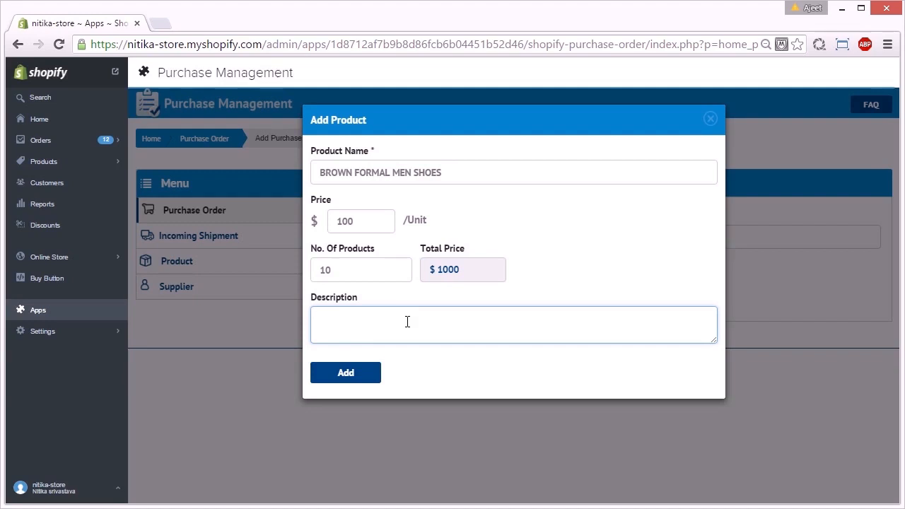
type("rgent")
left_click(338, 380)
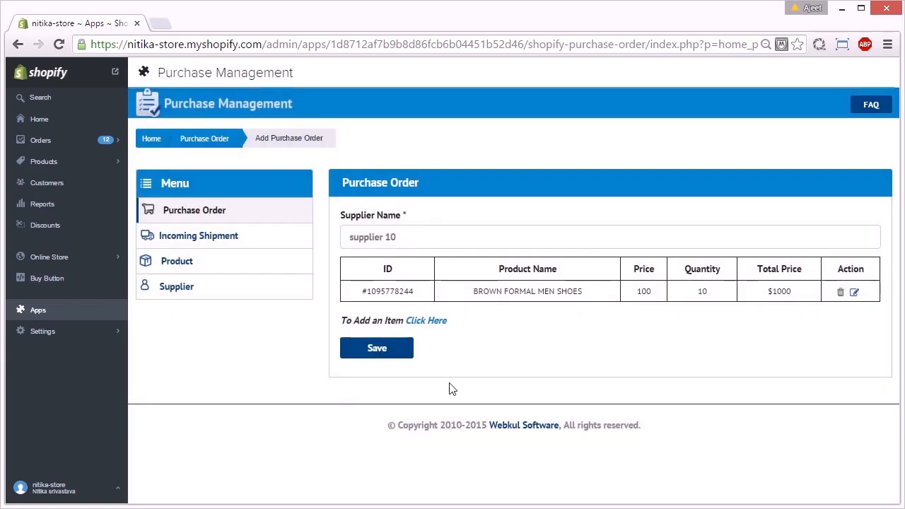
left_click(386, 359)
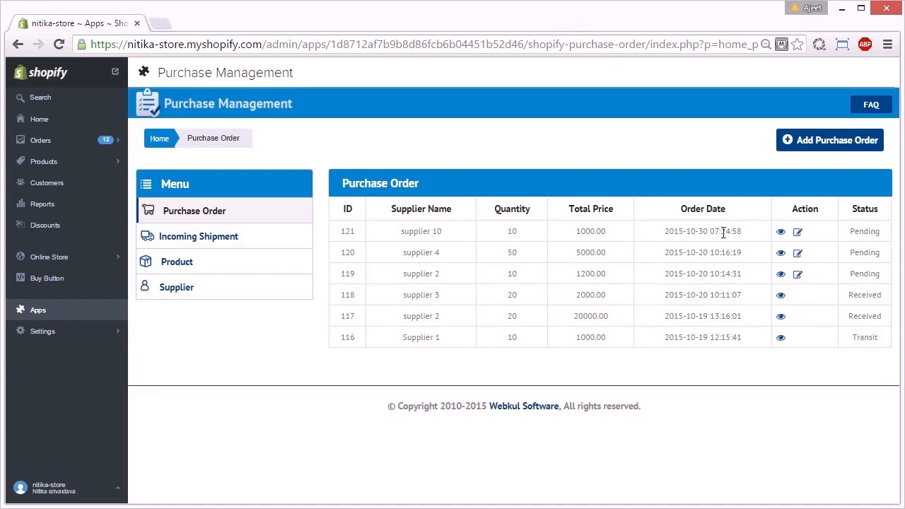
Edit order 121 and confirm changing its status from Pending to Confirm
left_click(798, 235)
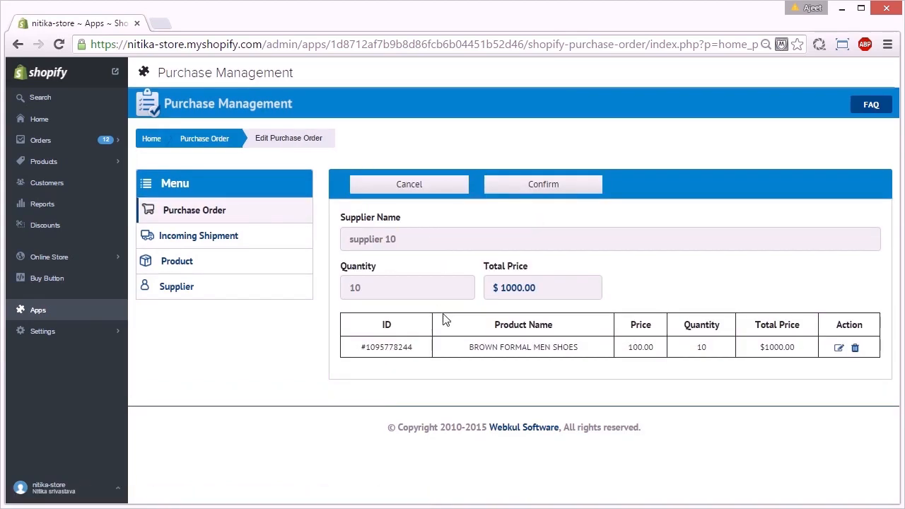
left_click(550, 195)
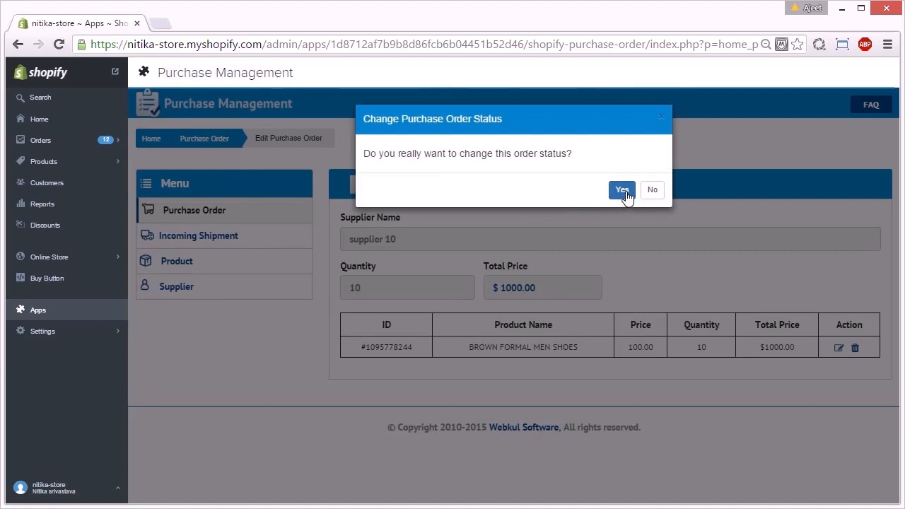
left_click(622, 191)
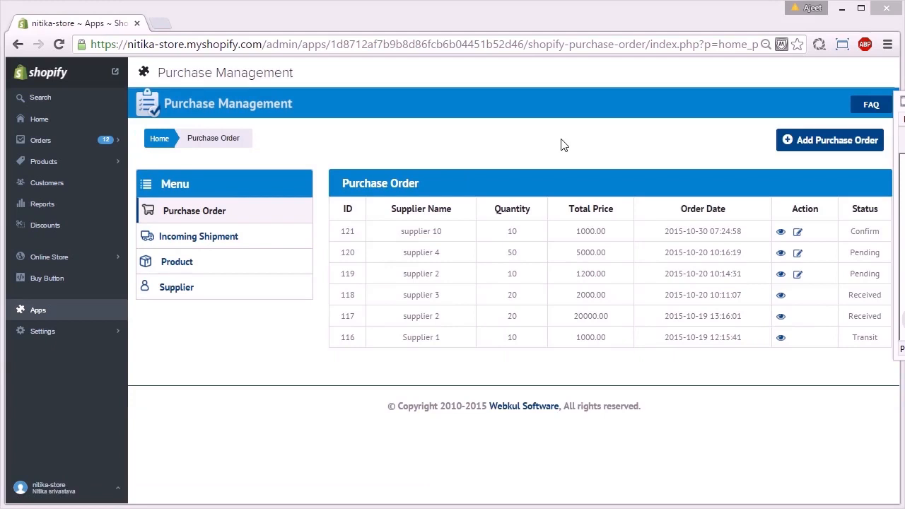
Change purchase order 121's status to Transit and confirm the change
left_click(781, 233)
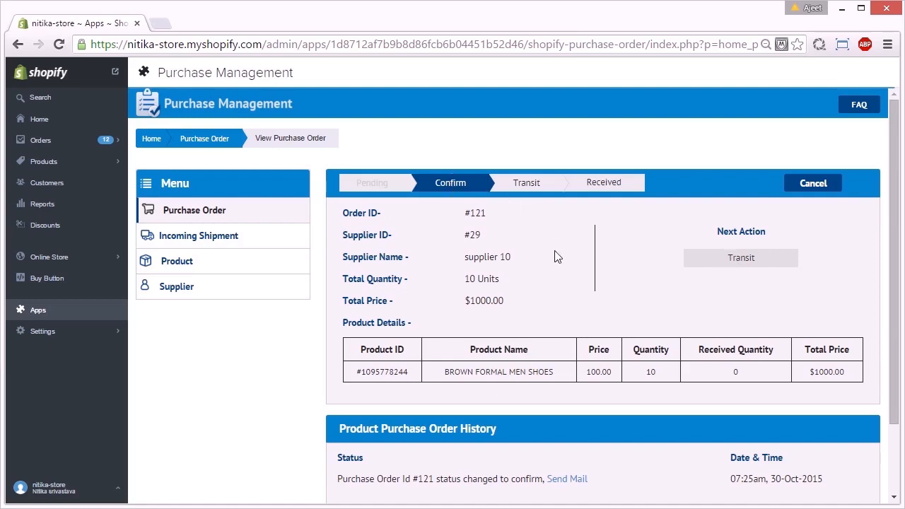
left_click(745, 264)
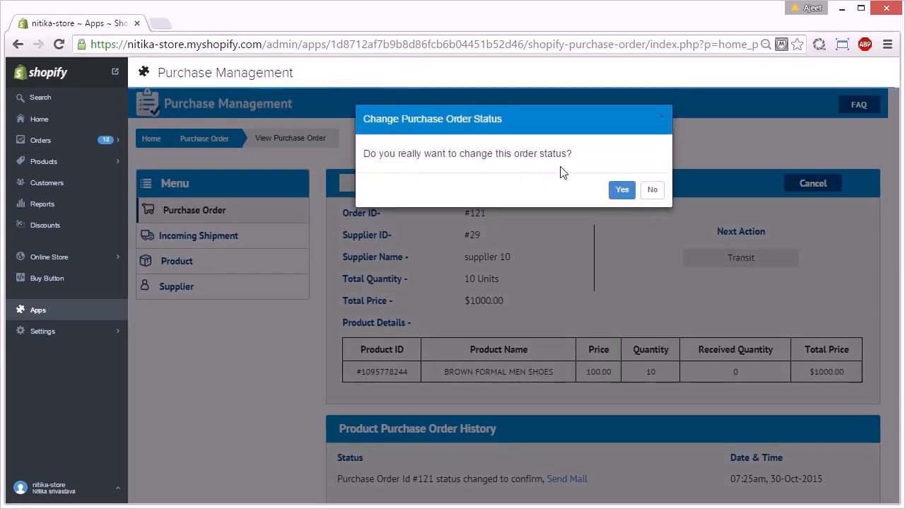
left_click(619, 192)
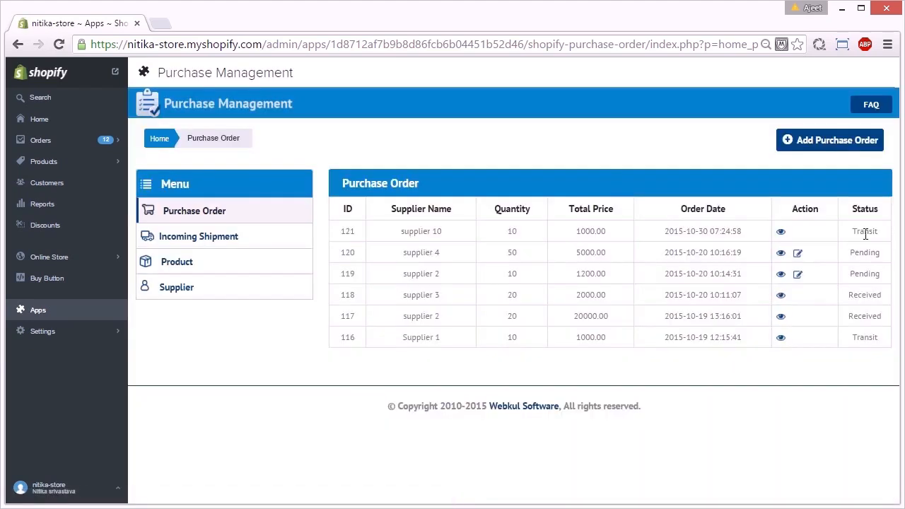
Bring up the Incoming Shipment list showing order 121 in Transit
left_click_drag(856, 233, 878, 234)
left_click(172, 378)
left_click(239, 235)
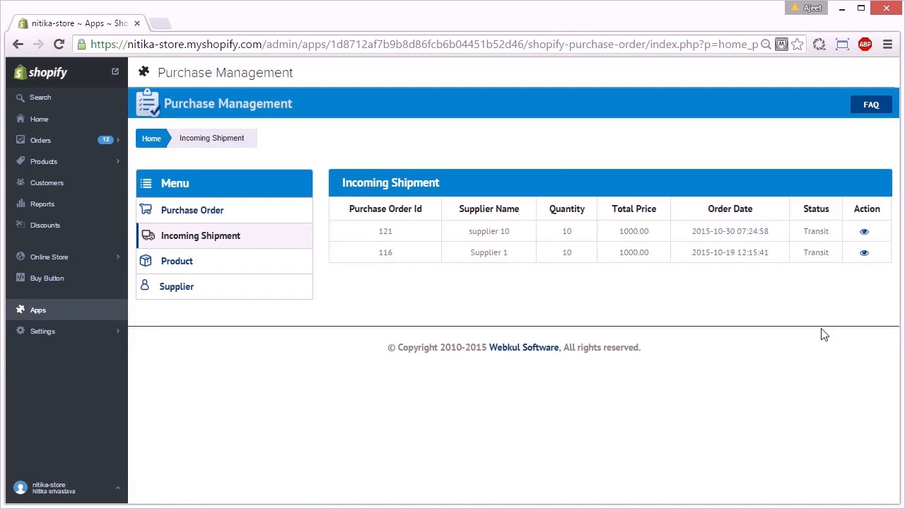
Save order 121's 10 BROWN FORMAL MEN SHOES as received with date 30/10/2015
left_click(863, 233)
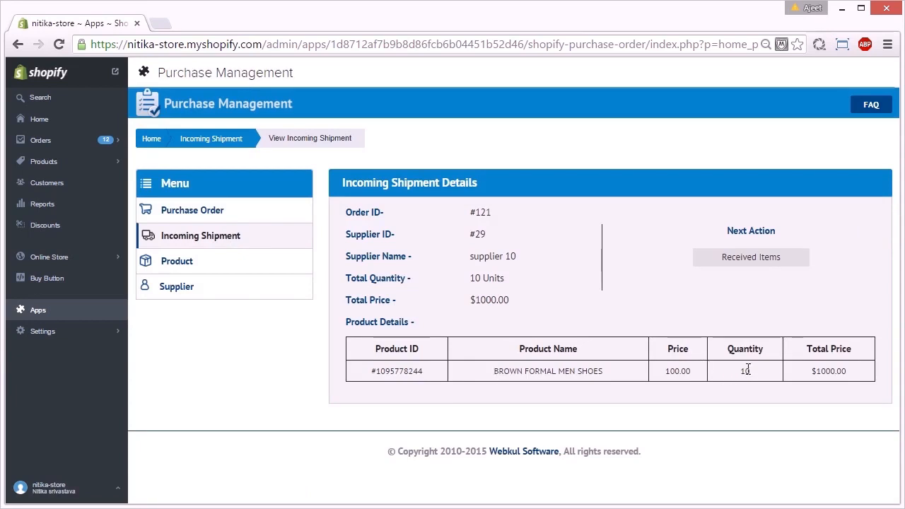
left_click(764, 263)
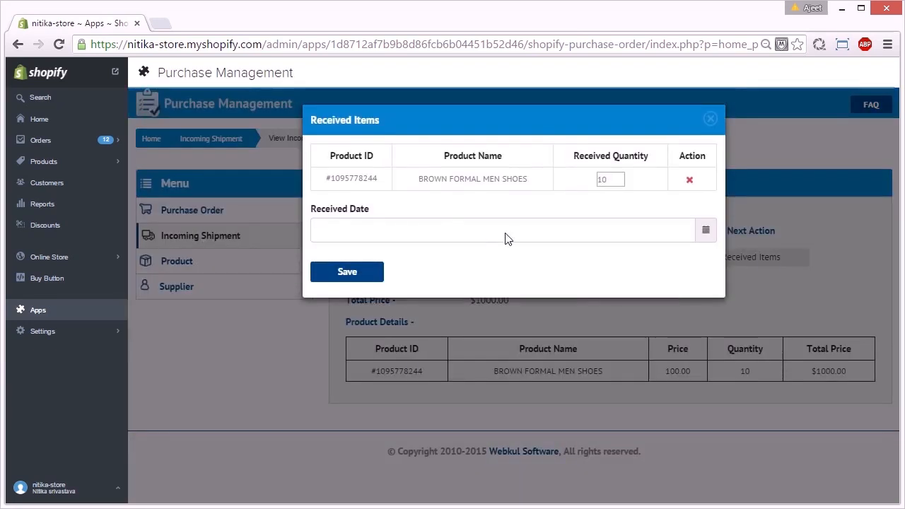
left_click(437, 223)
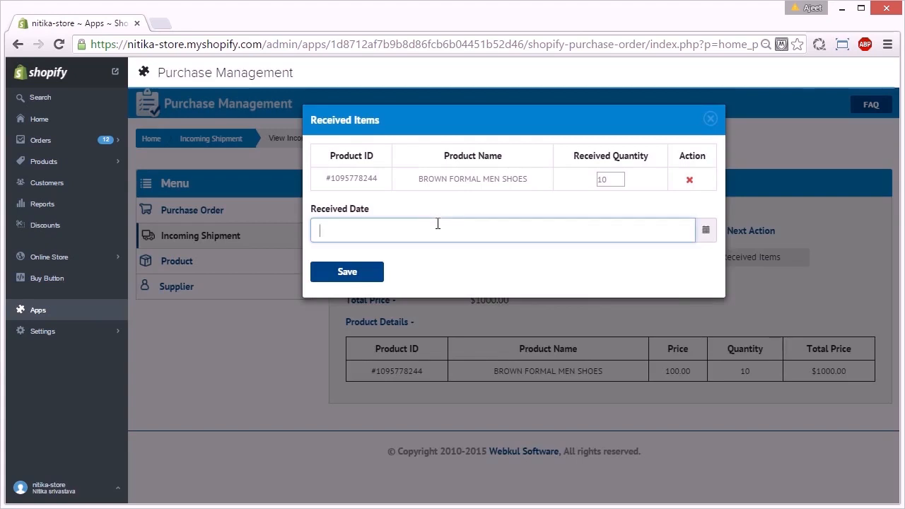
type("30/10/2015")
left_click(347, 274)
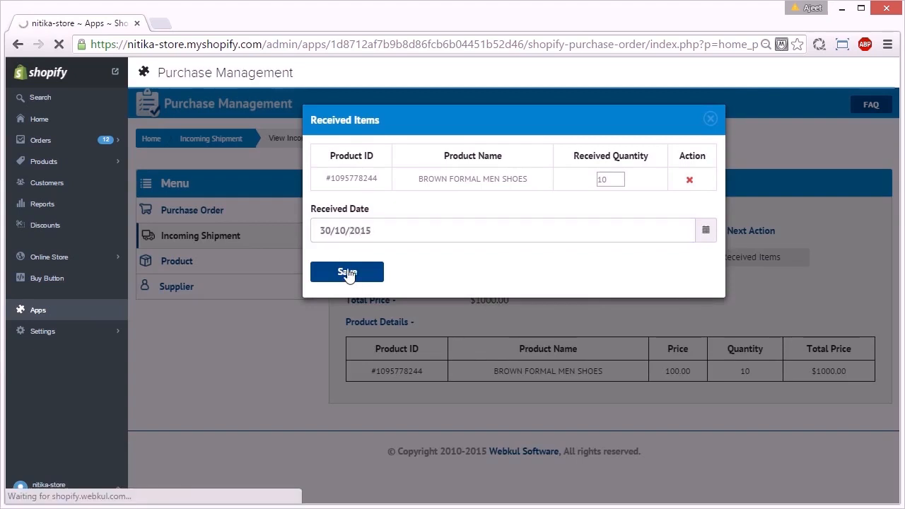